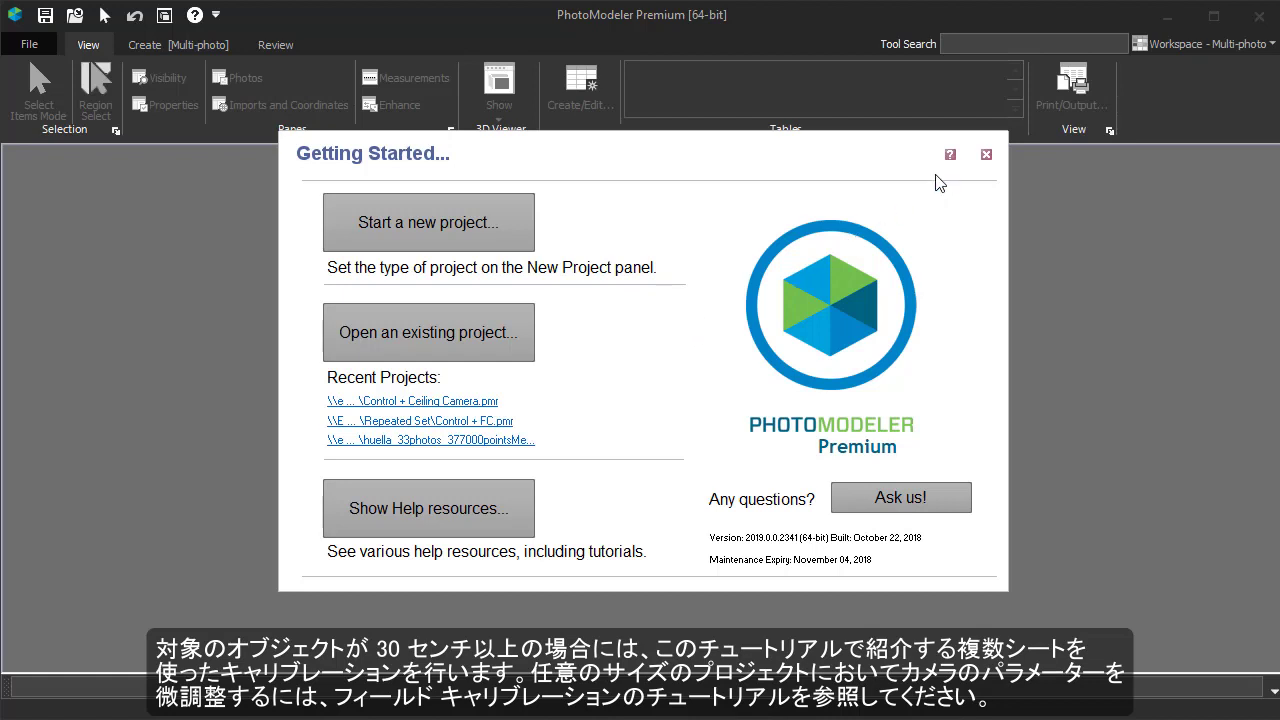
- Print multi-sheet calibration target patterns with a 13 mm inner target diameter on 15 sheets of 8.5 by 11 inches
left_click(986, 157)
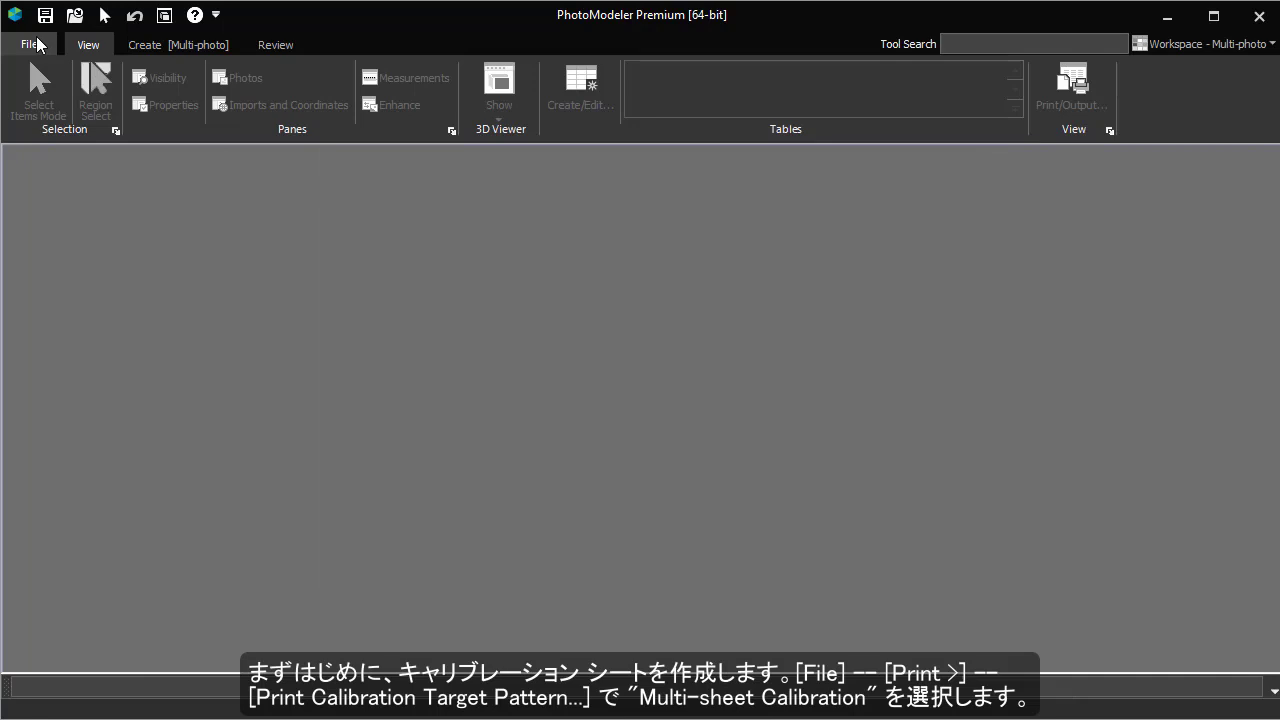
left_click(30, 44)
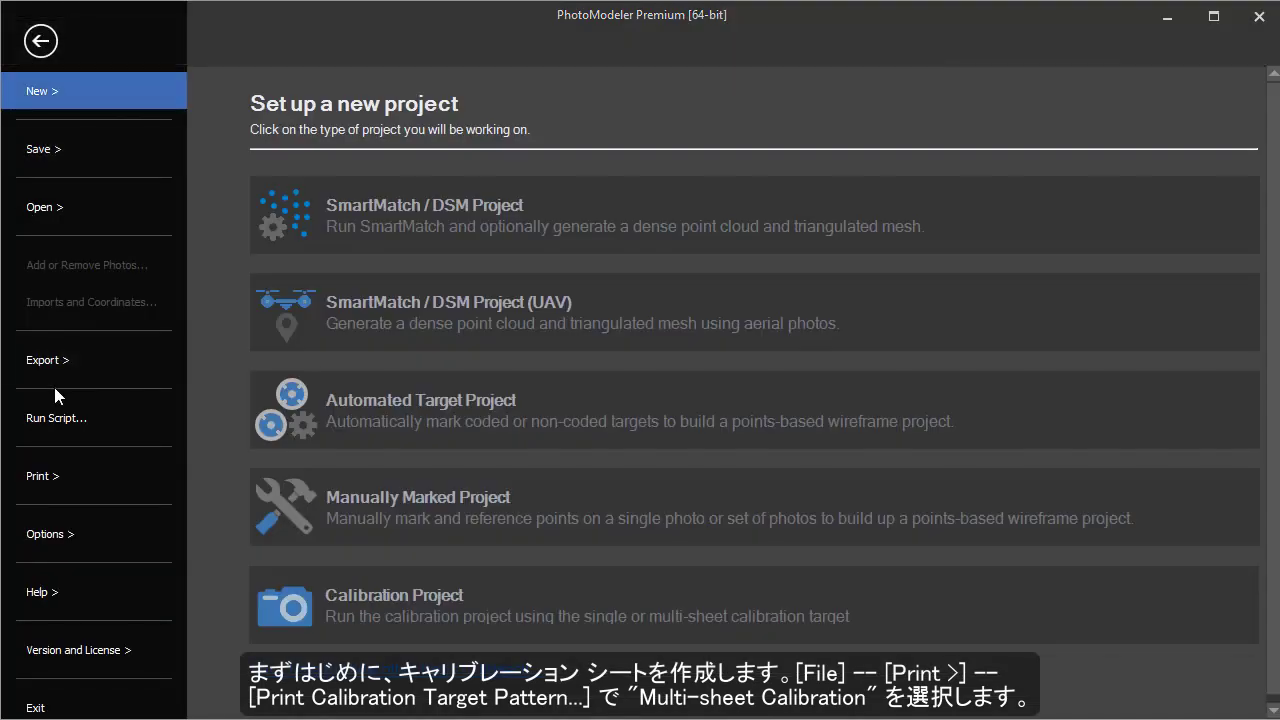
left_click(59, 470)
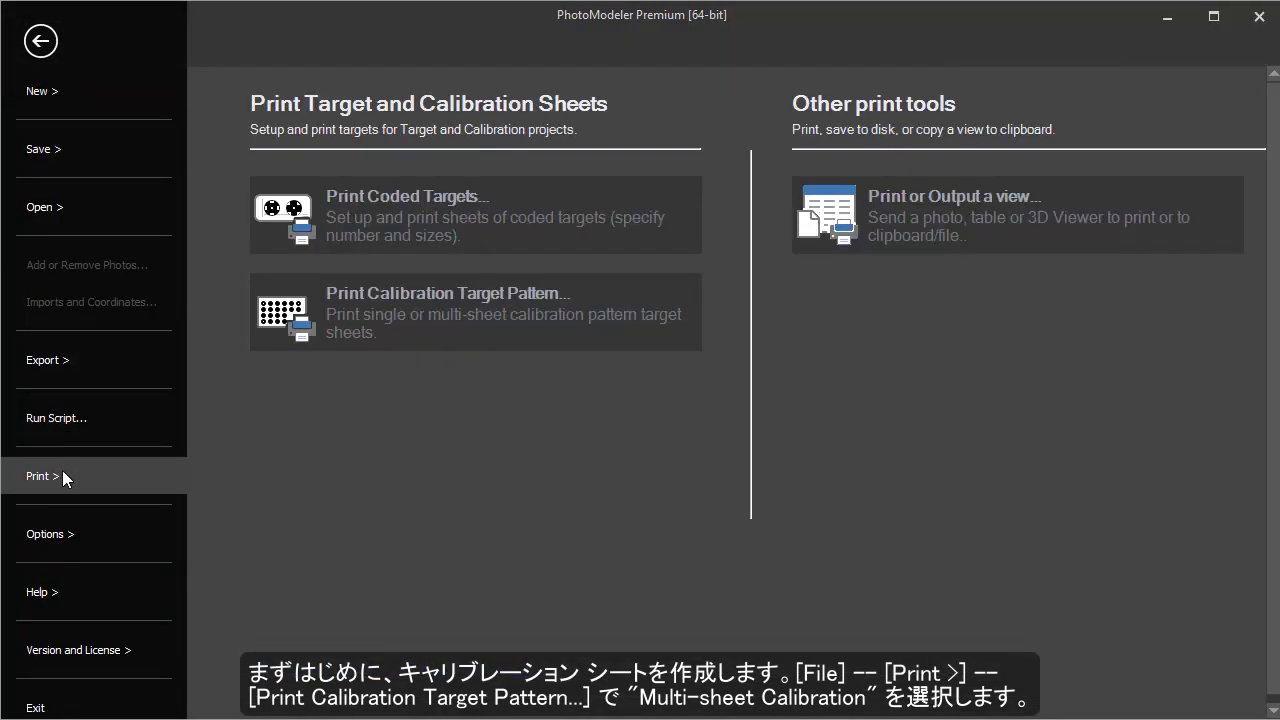
left_click(445, 312)
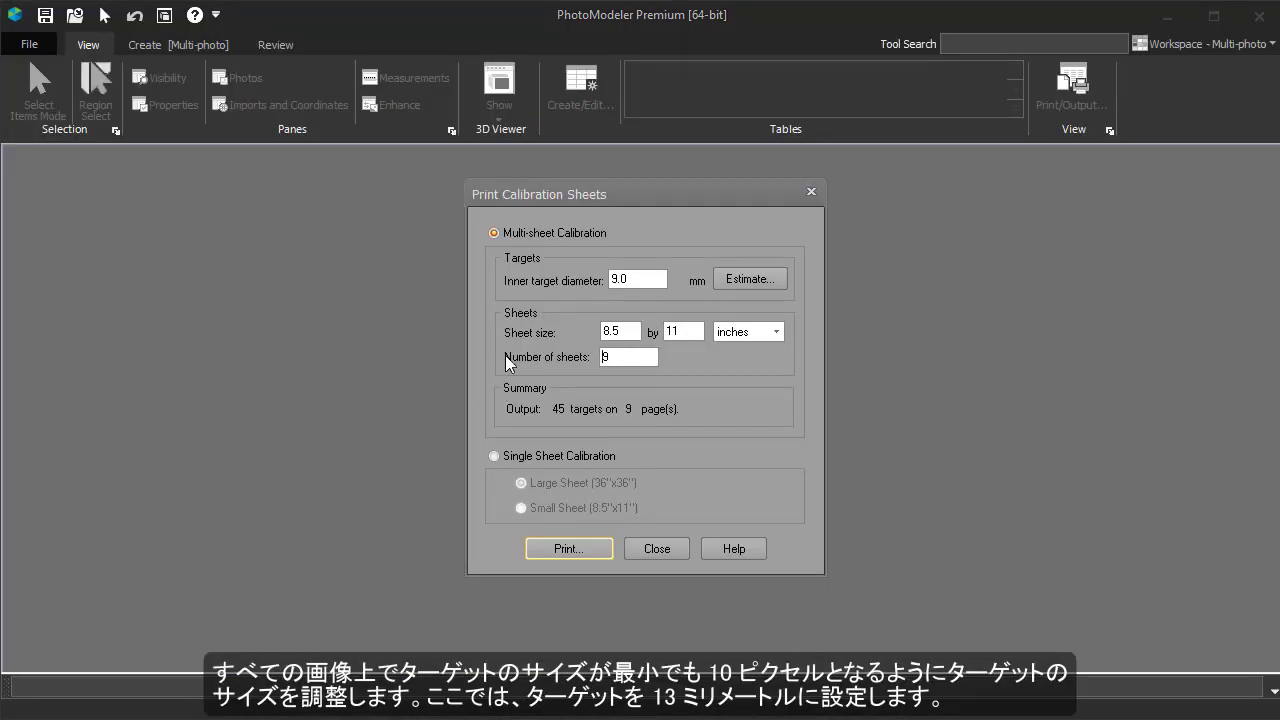
left_click(624, 278)
left_click_drag(634, 278, 613, 277)
type("13")
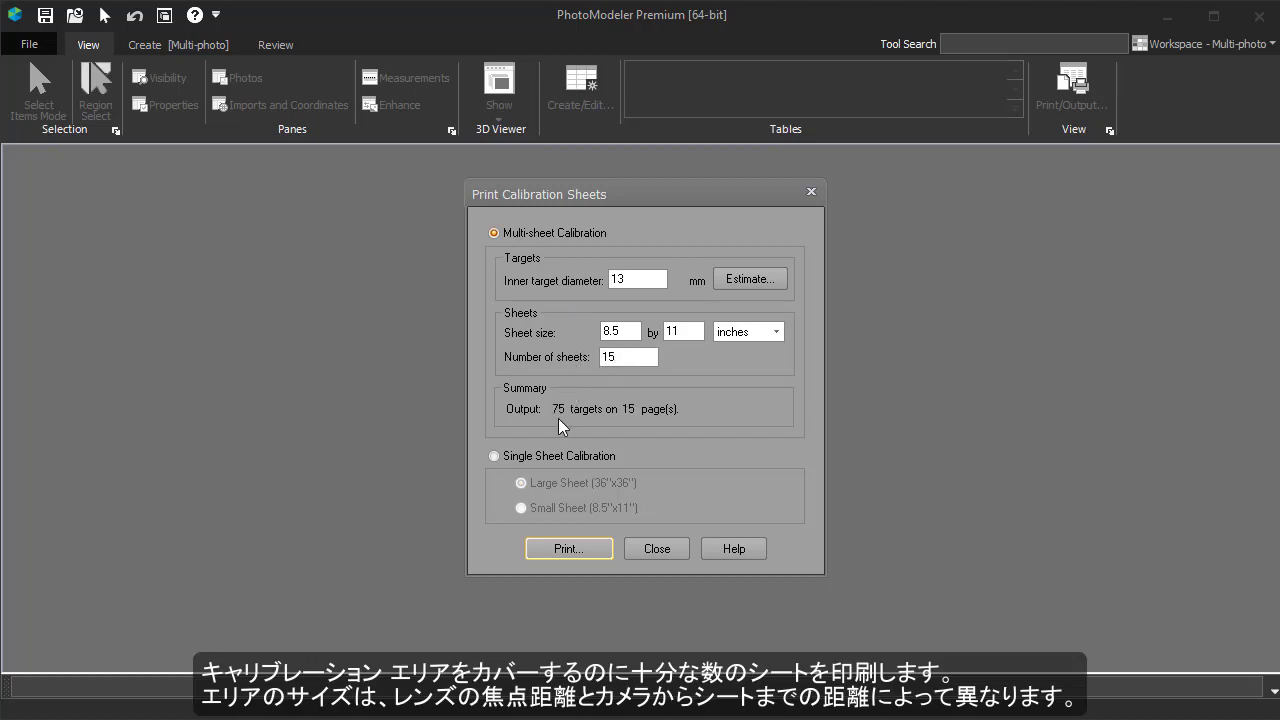
left_click(577, 550)
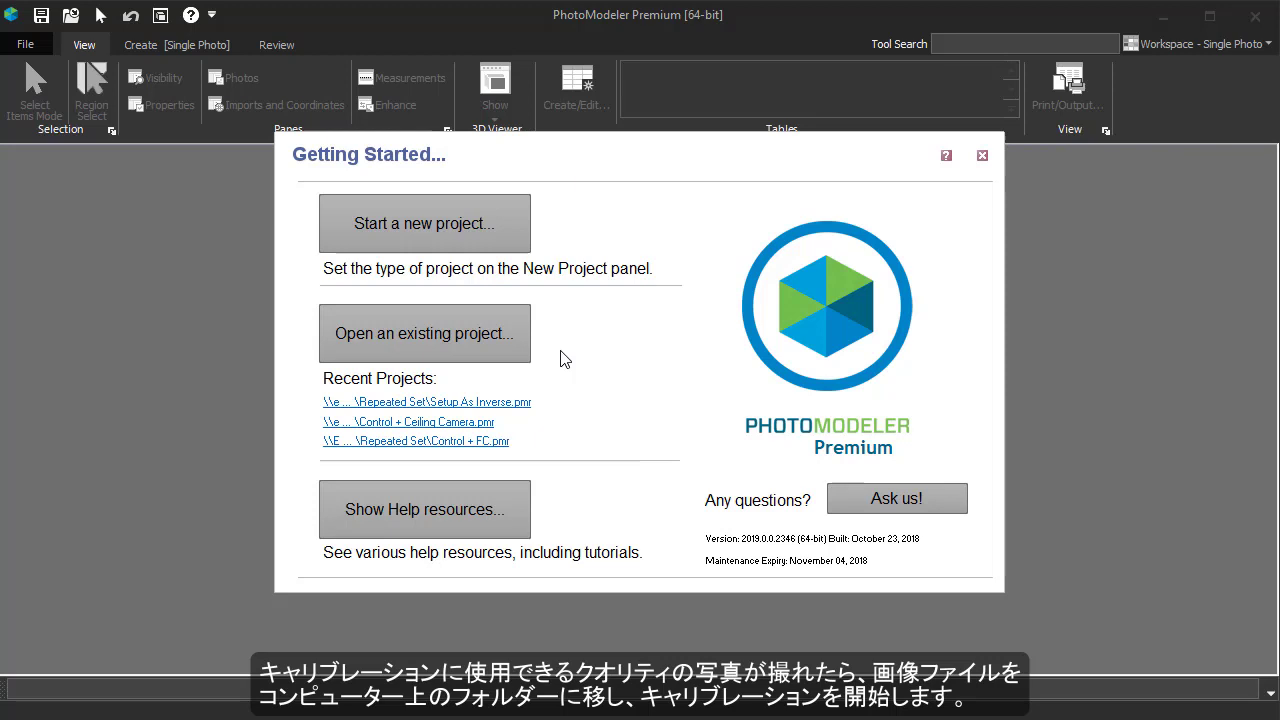
- Start a new Calibration Project and add all photos from PA071295.jpg to PA071307.jpg in the Multi-sheet Calibration folder
left_click(478, 234)
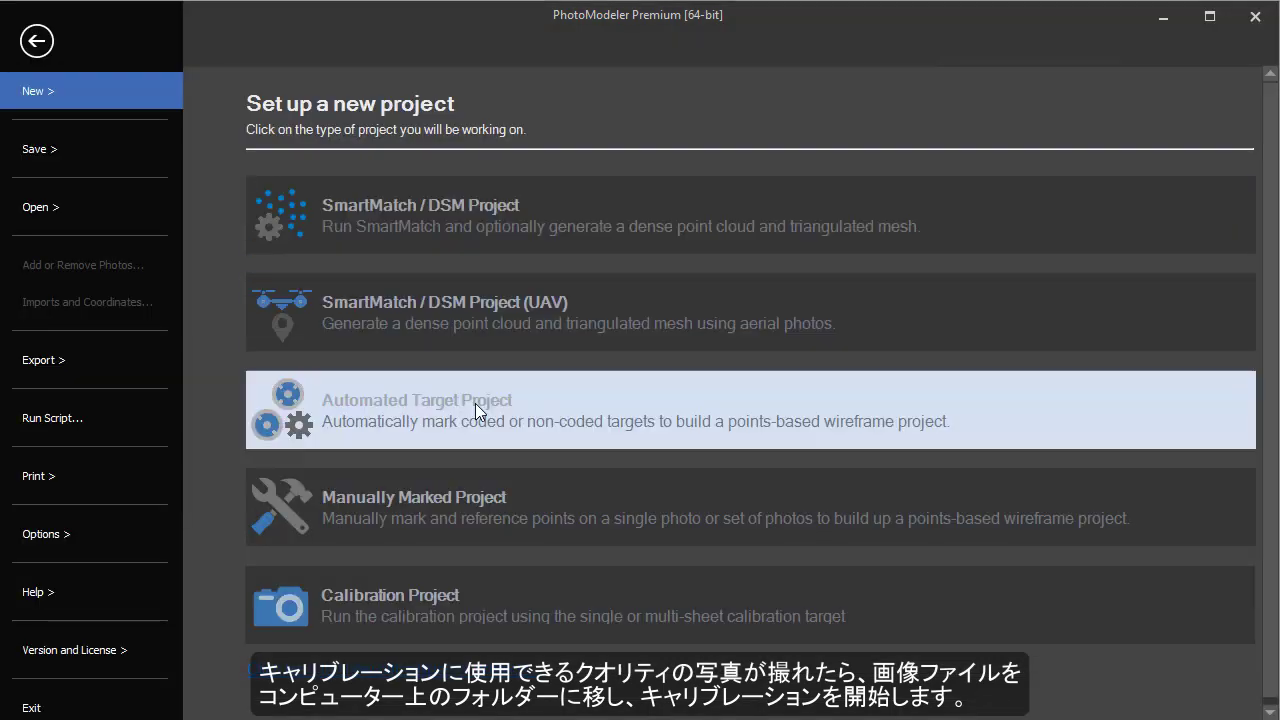
left_click(431, 603)
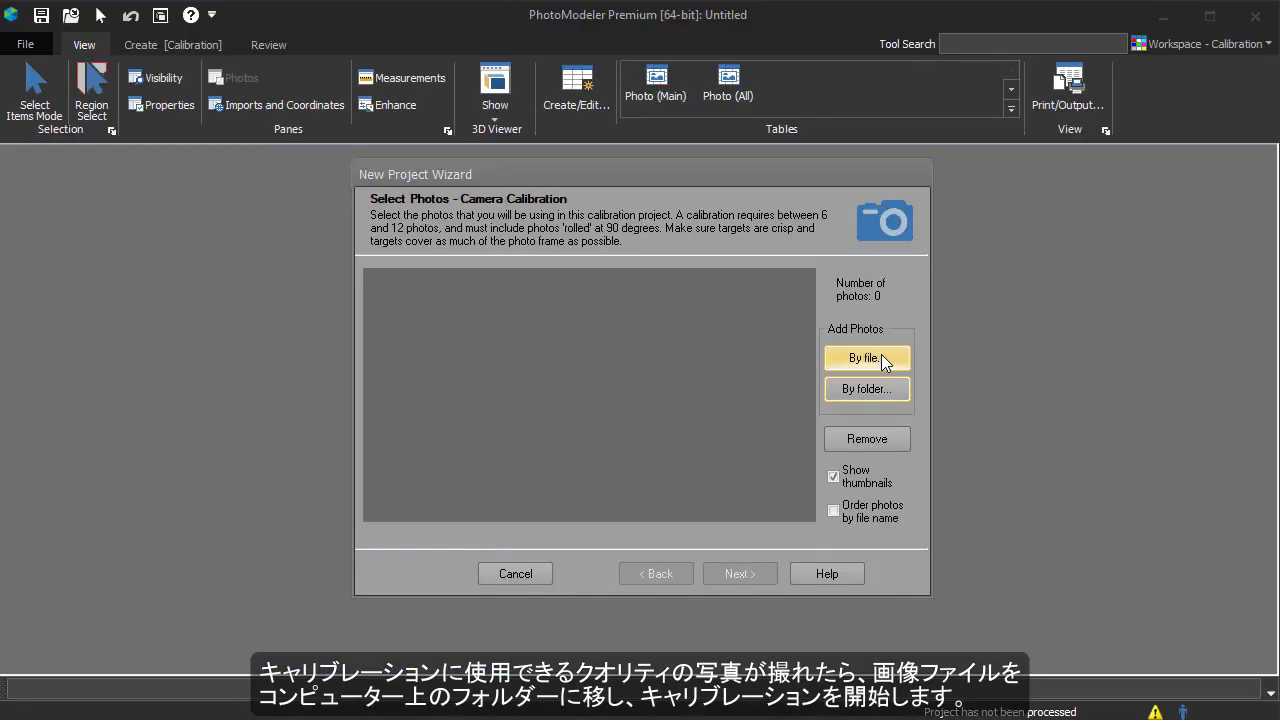
left_click(866, 357)
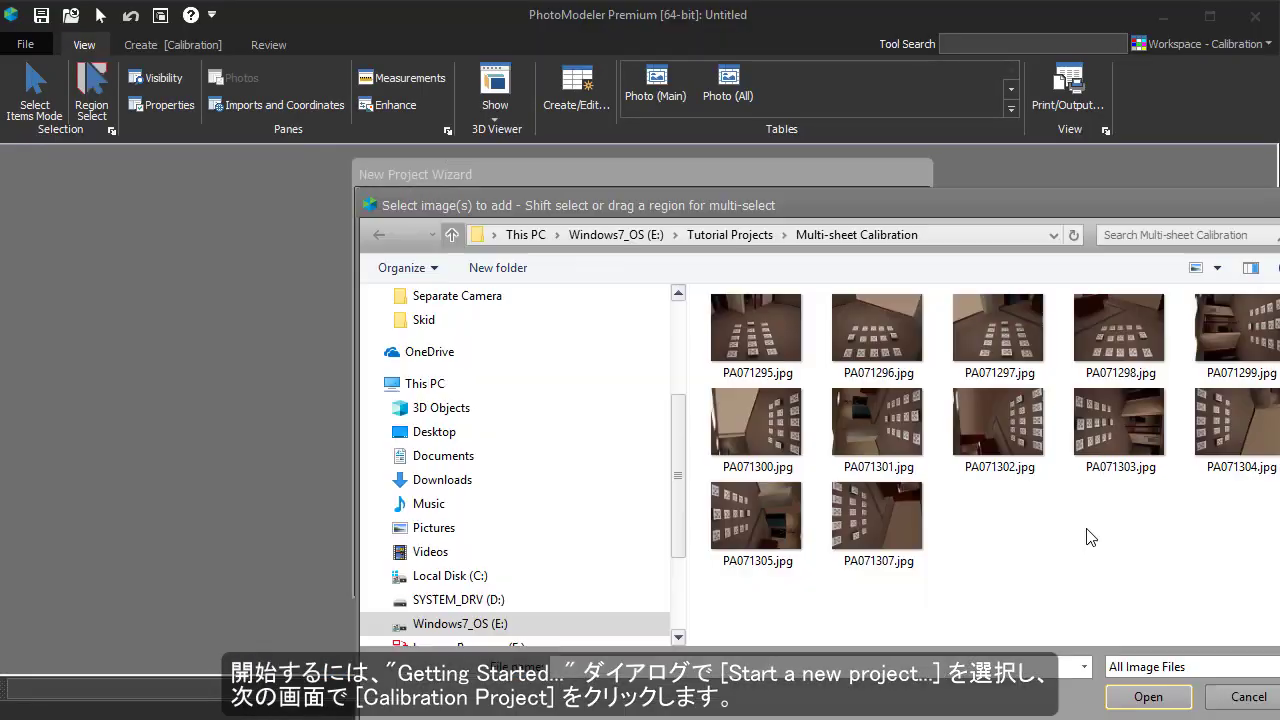
left_click(783, 362)
left_click(890, 515, "shift")
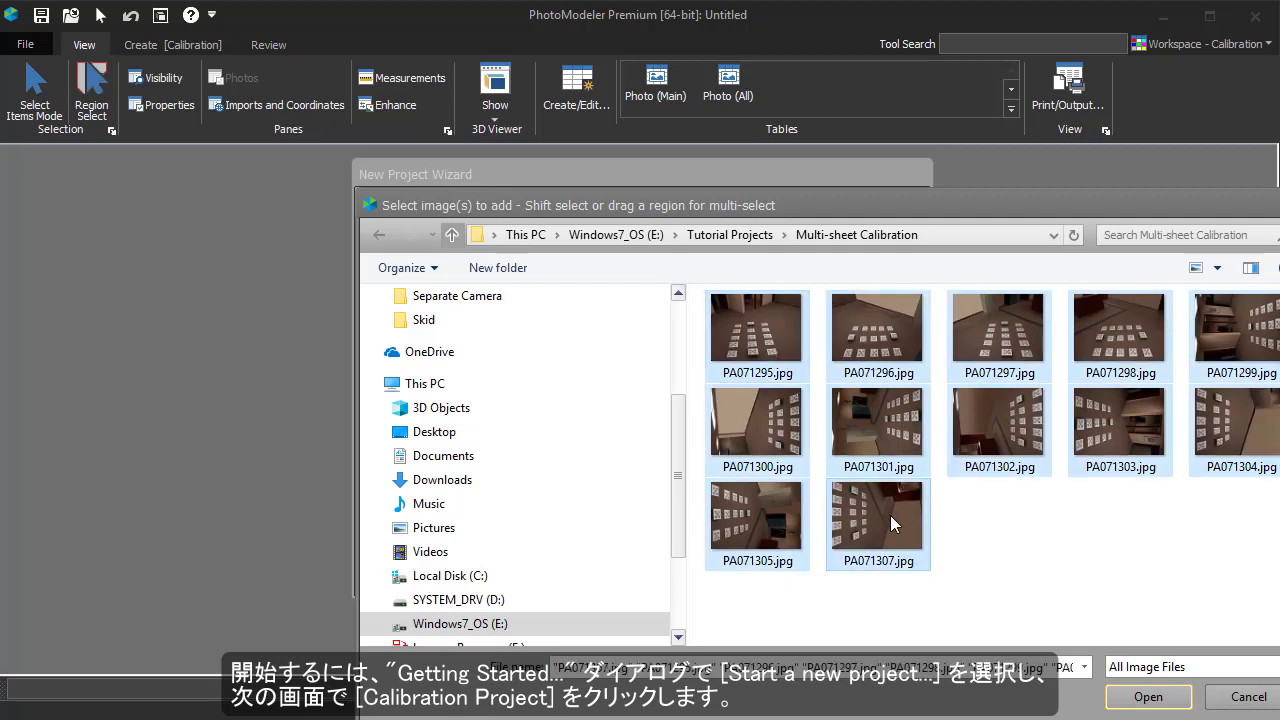
left_click(1155, 701)
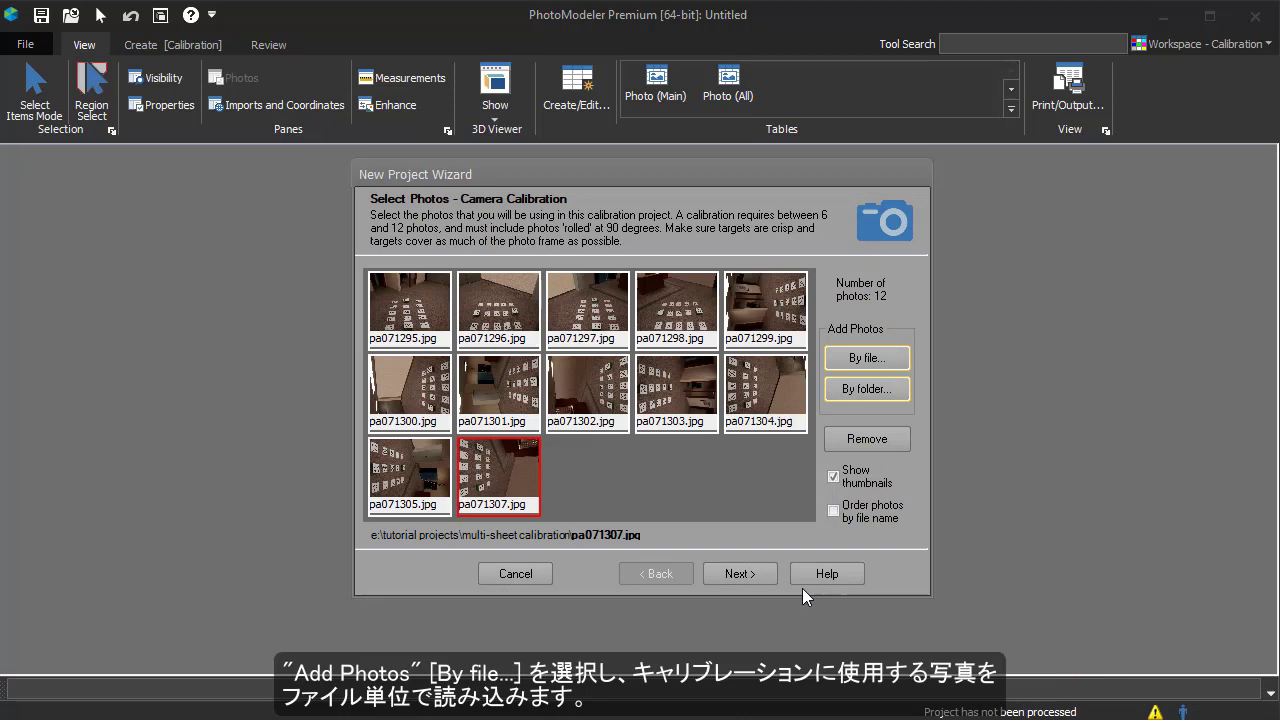
- Finish the new project setup with the added photos and run the multi-sheet camera calibration
left_click(750, 575)
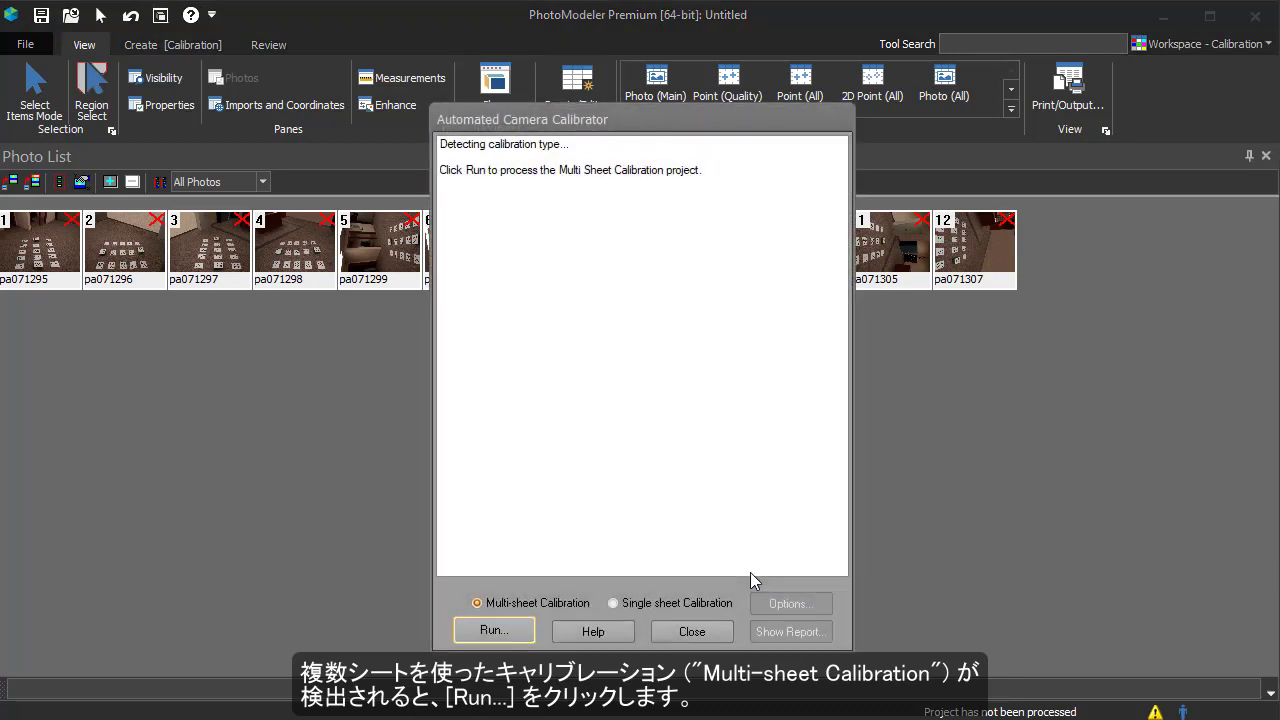
left_click(512, 626)
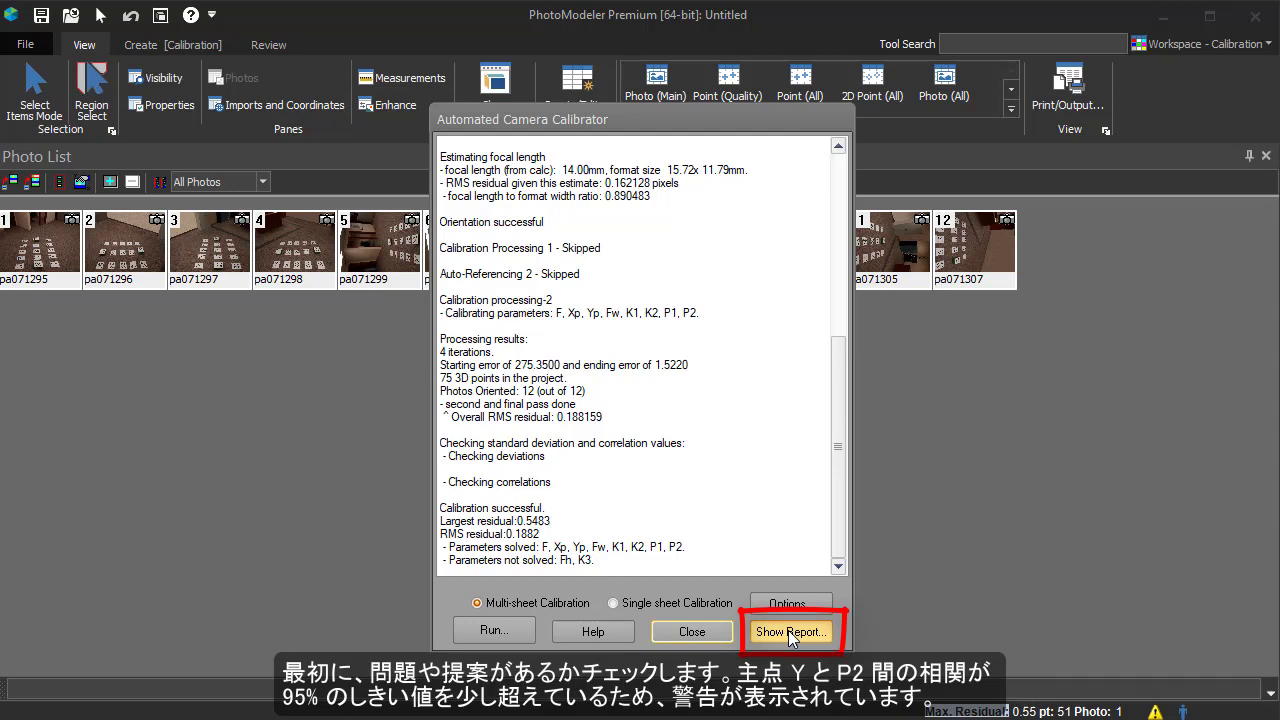
- Examine the calibration report's problems, total error, camera parameter deviations and point marking residuals, and close the report
left_click(788, 630)
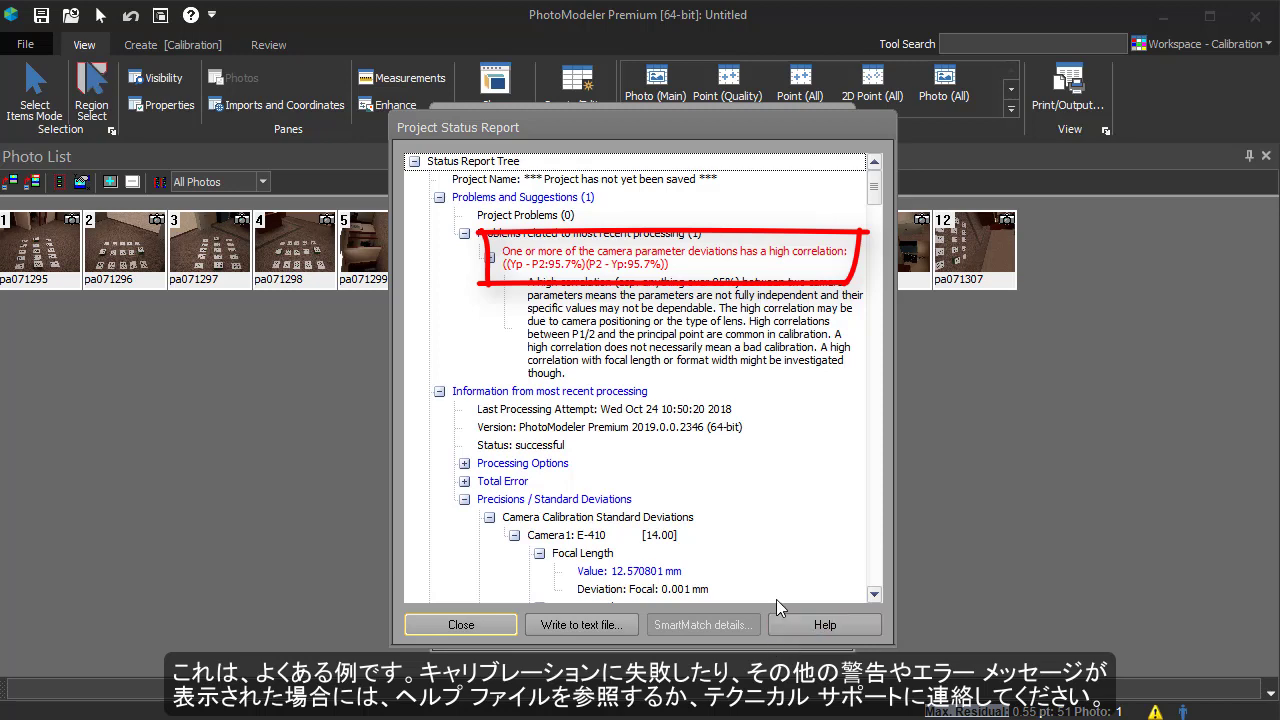
left_click(464, 481)
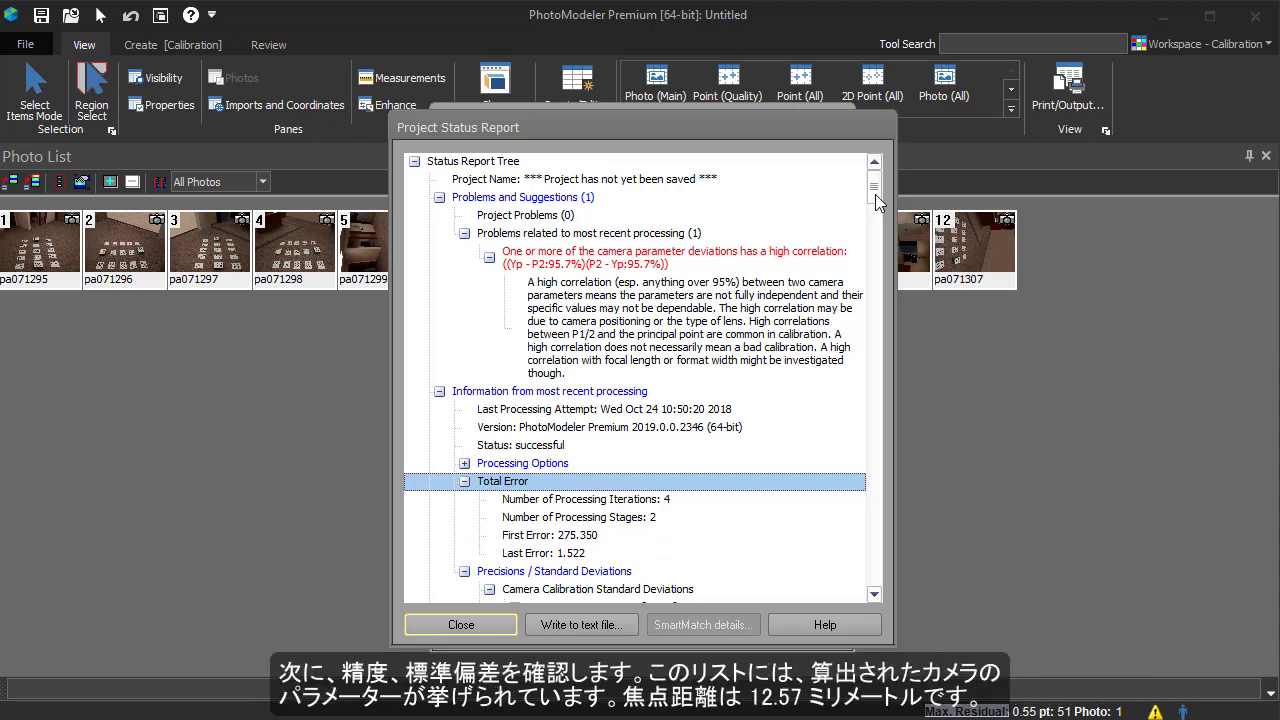
scroll(875, 194, "down", 5)
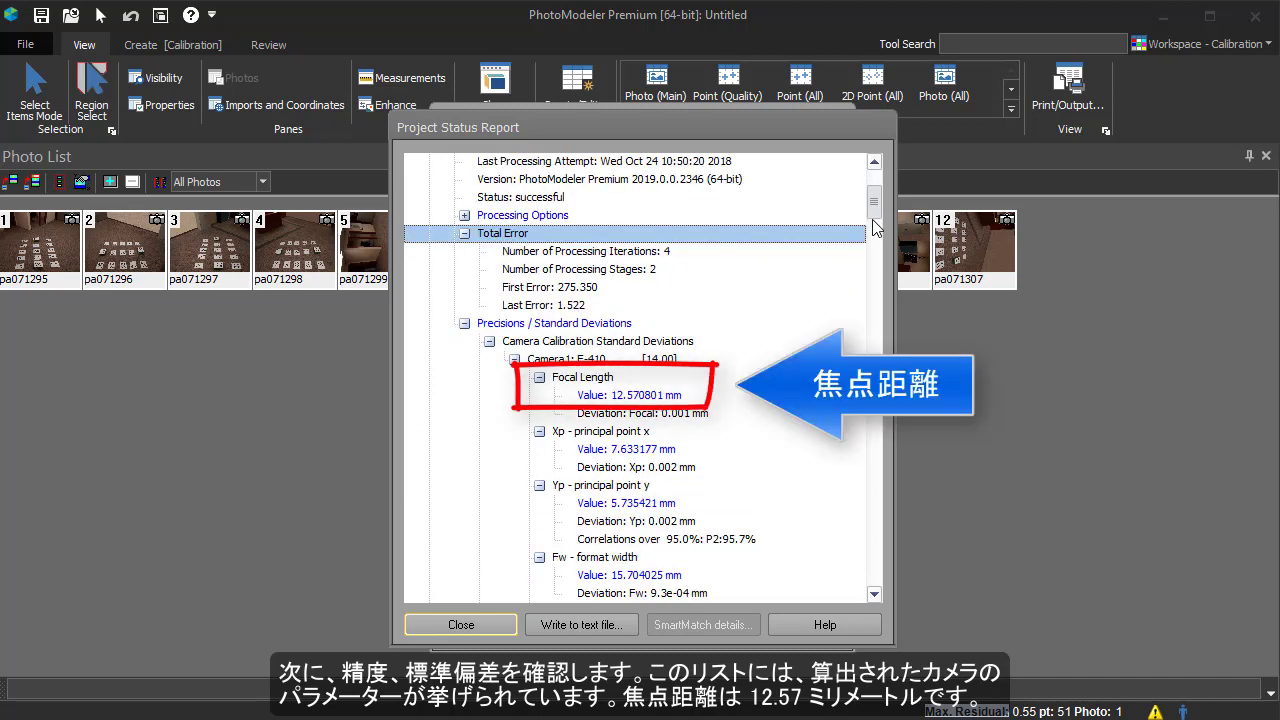
scroll(873, 226, "down", 7)
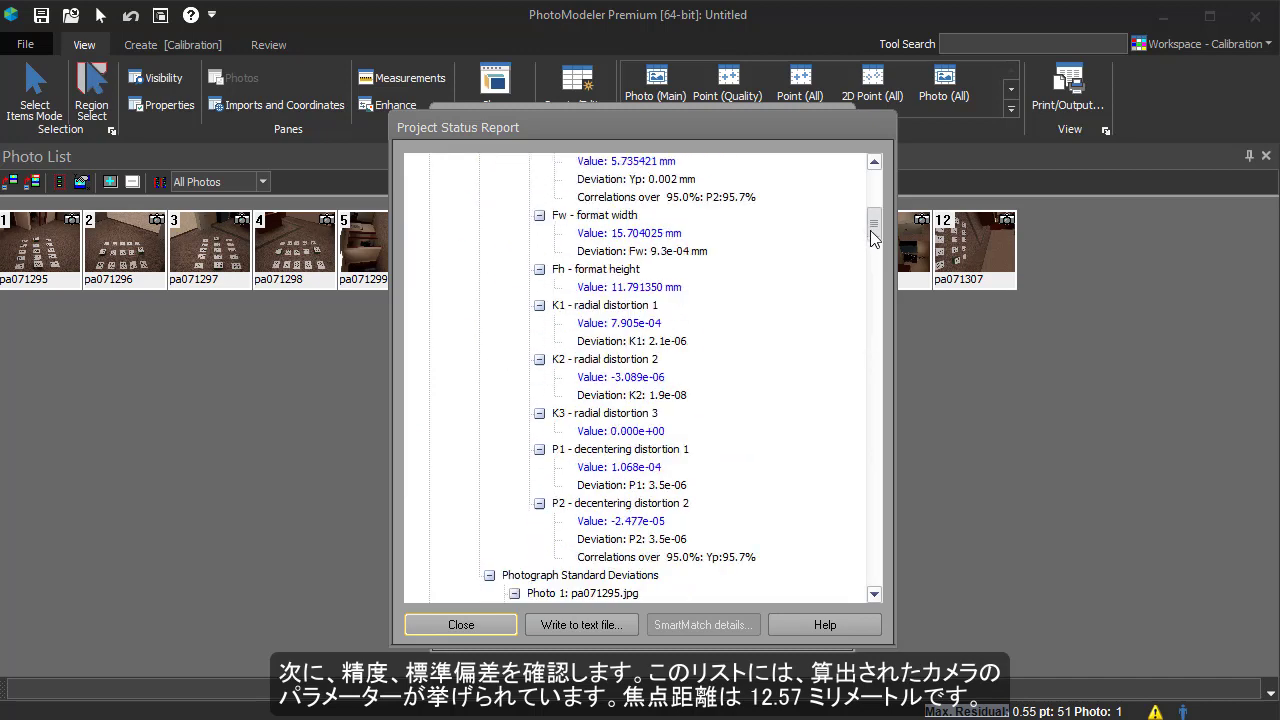
scroll(870, 234, "down", 3)
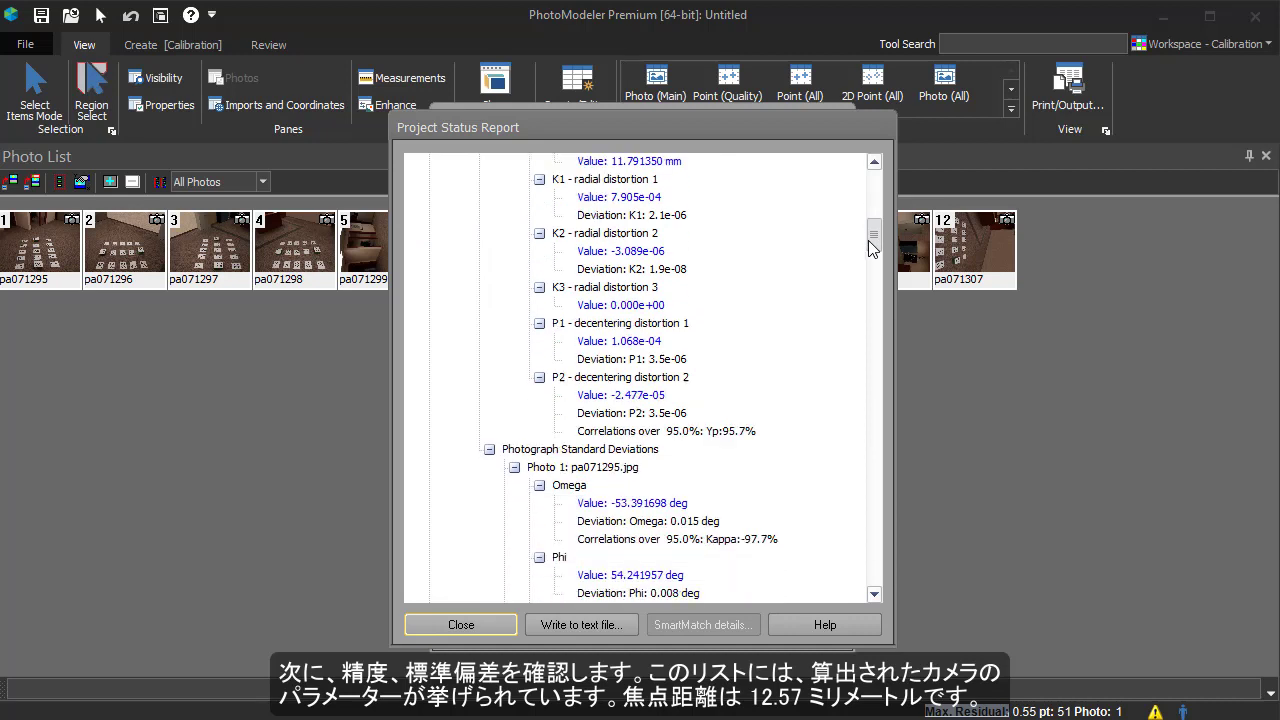
left_click_drag(870, 247, 855, 585)
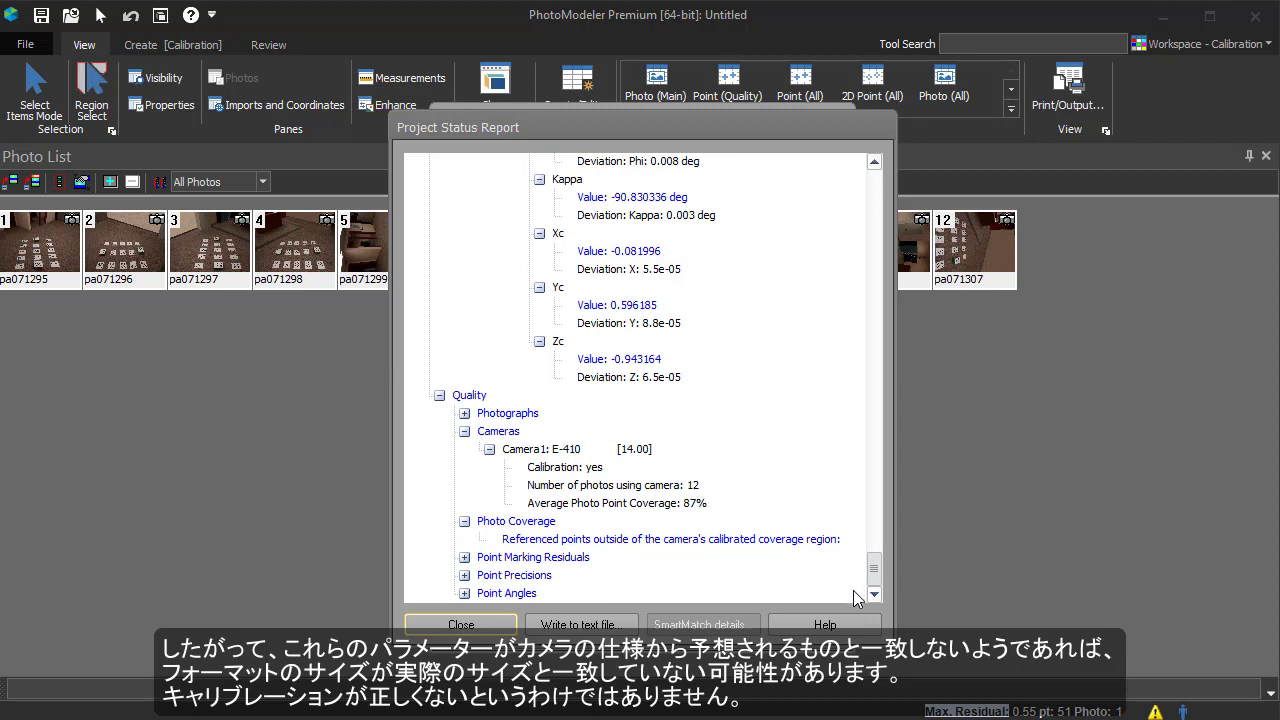
left_click(464, 560)
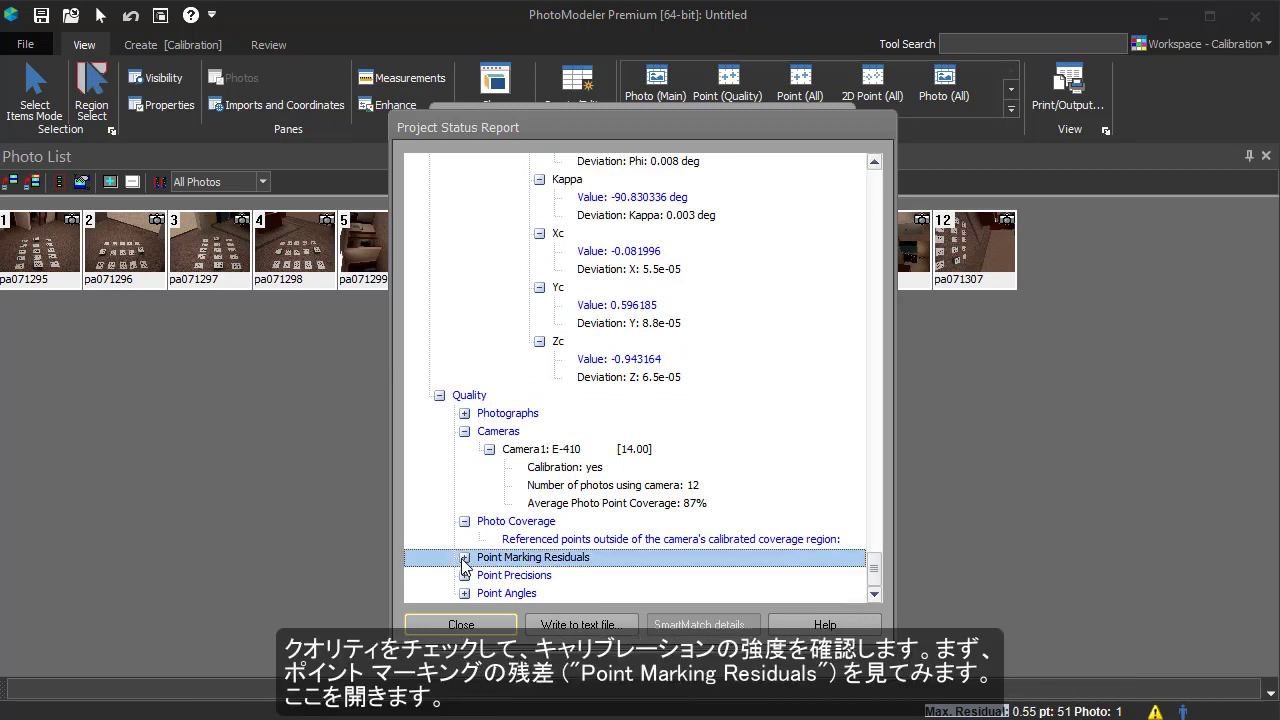
left_click(464, 558)
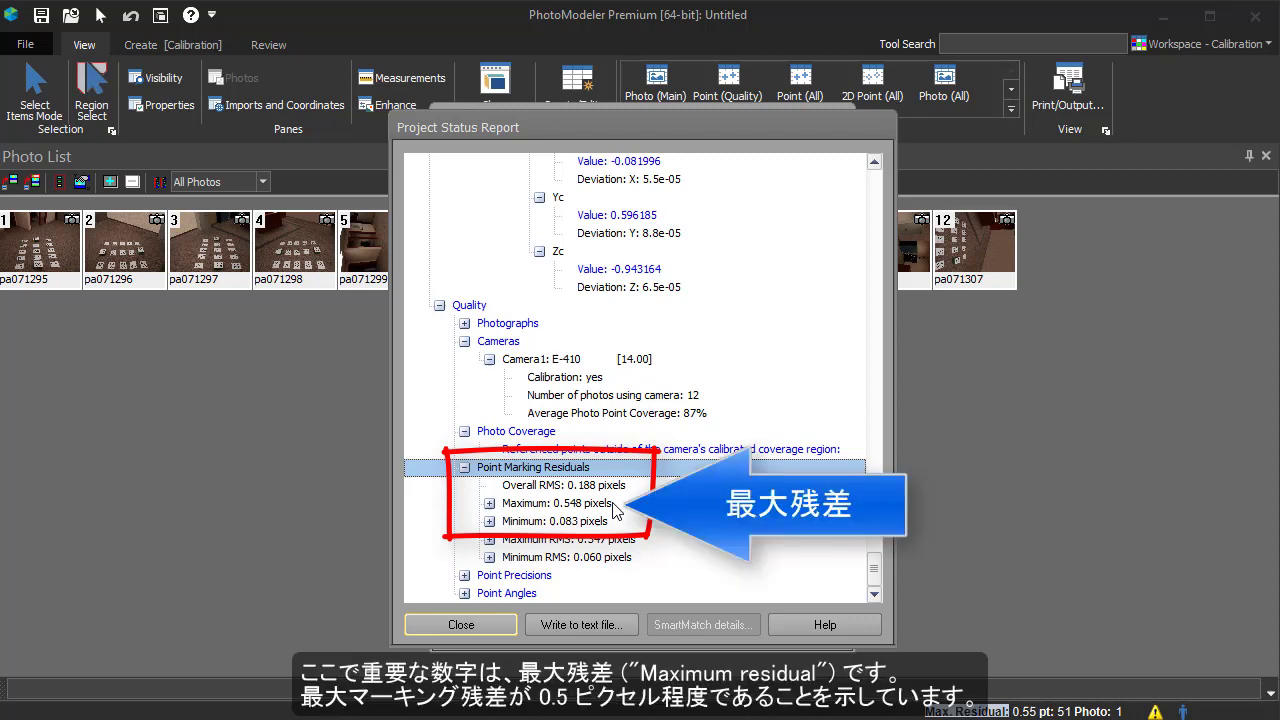
left_click(479, 626)
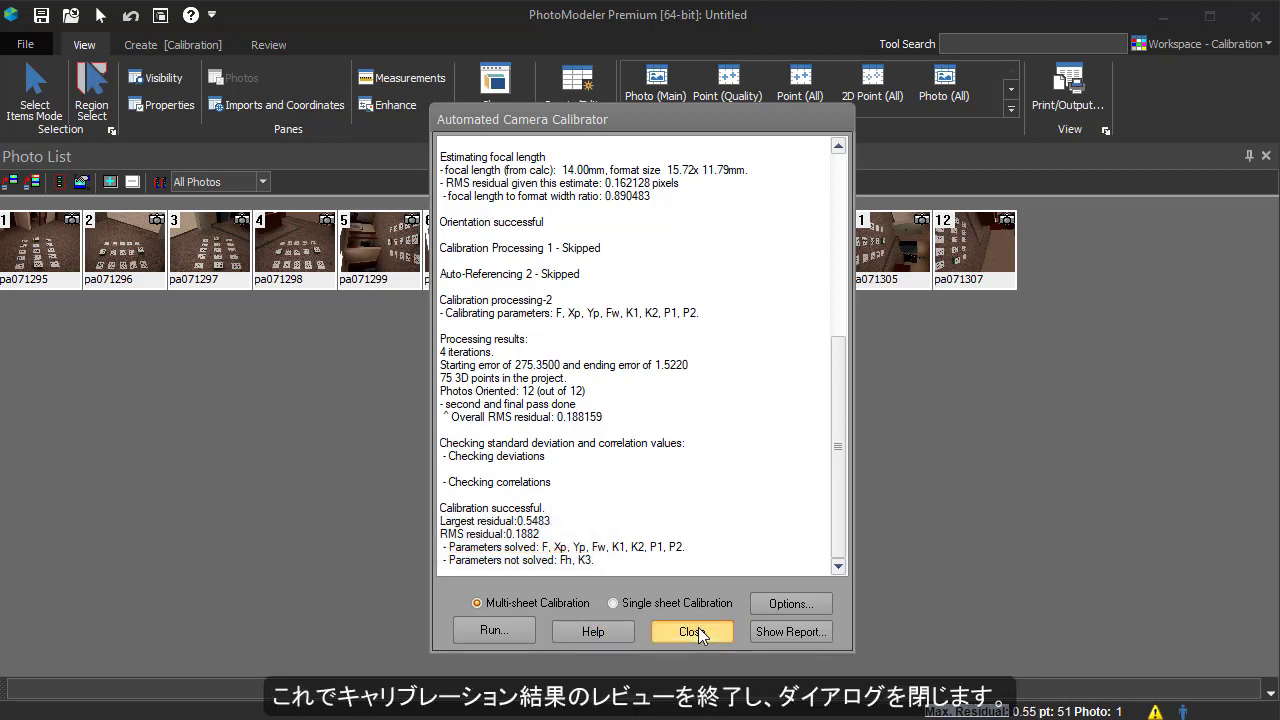
- Close the camera calibrator, adding the calibrated E-410 camera to the Camera Library without uploading its data to the community
left_click(696, 630)
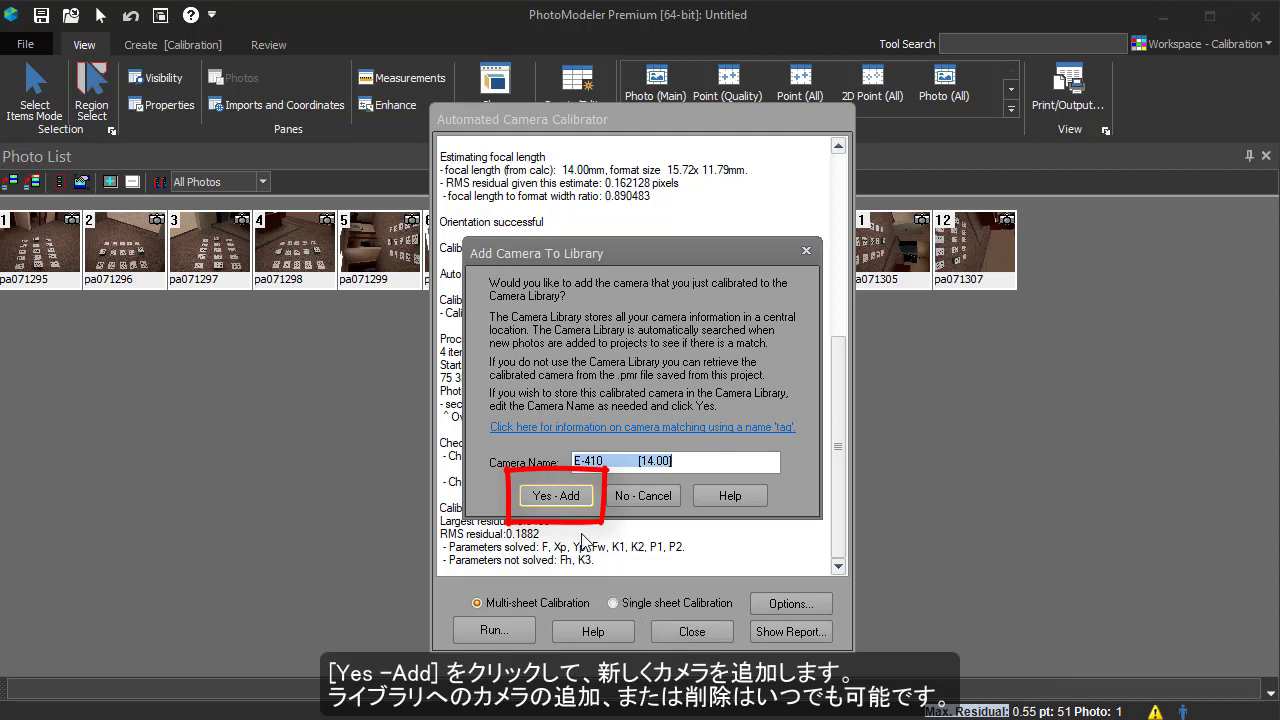
left_click(567, 499)
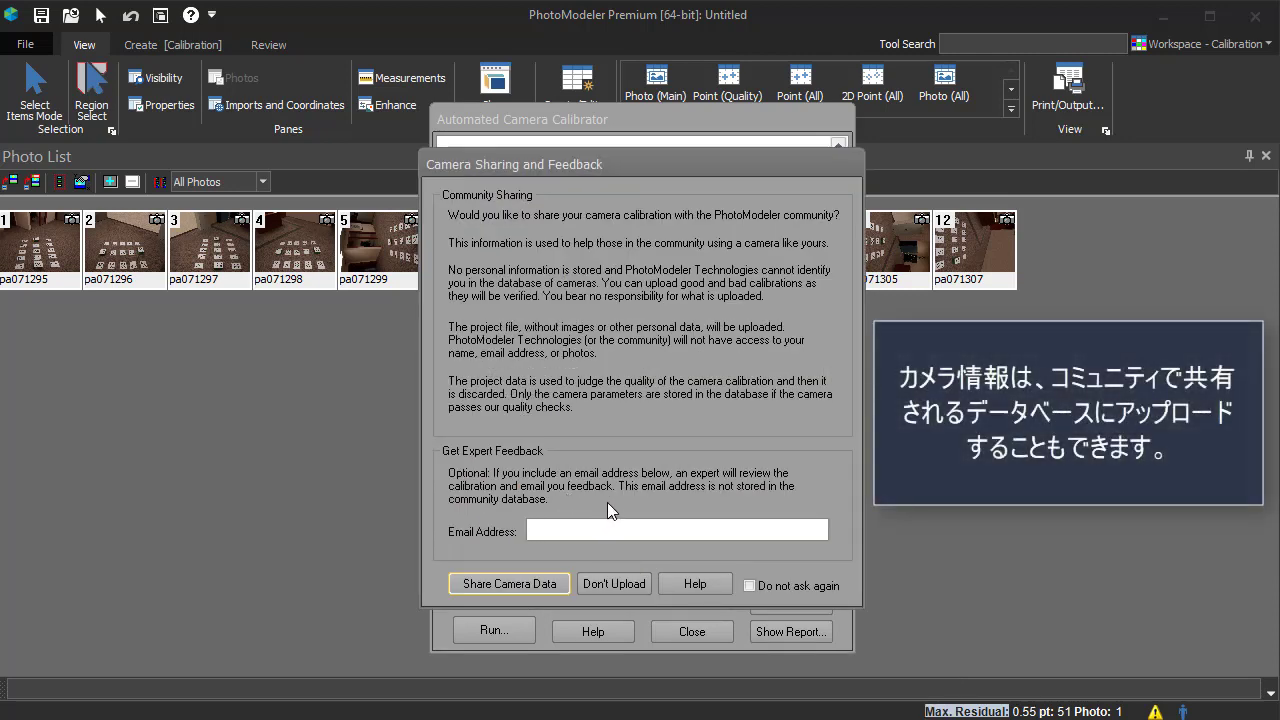
left_click(613, 584)
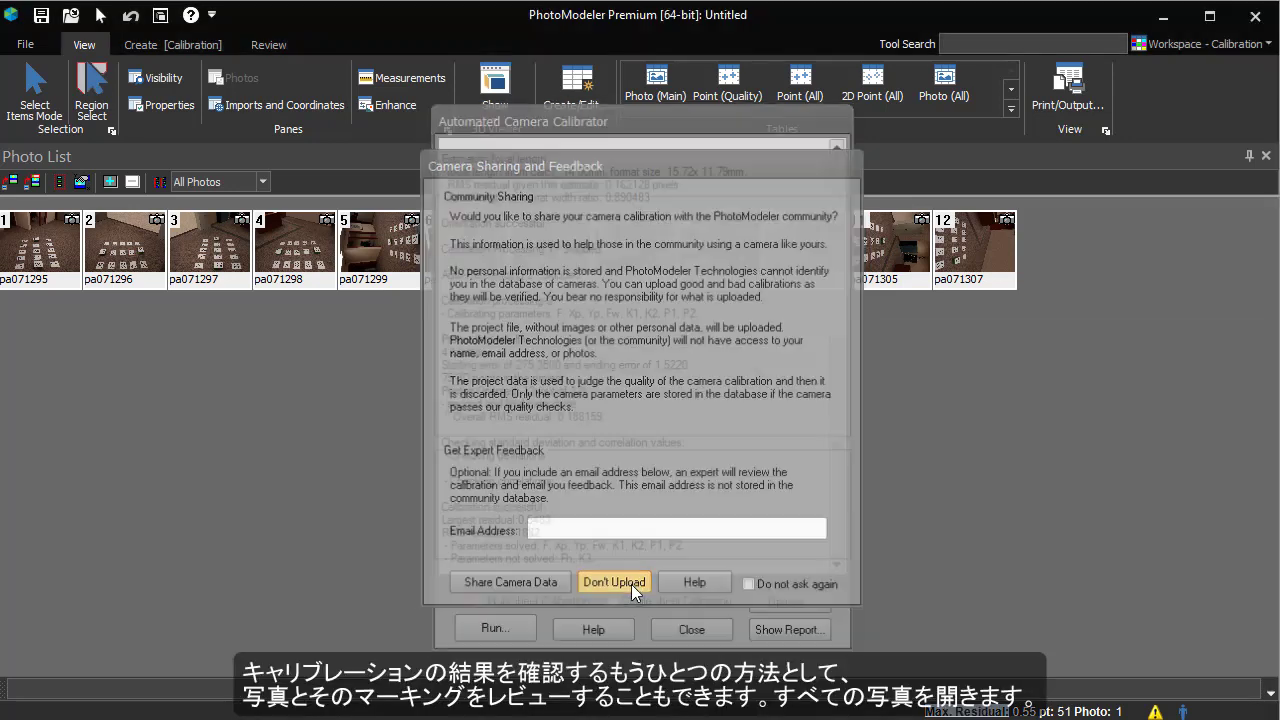
- Open all the calibration photos and show the point residuals on them with a magnification of 2000
left_click(57, 183)
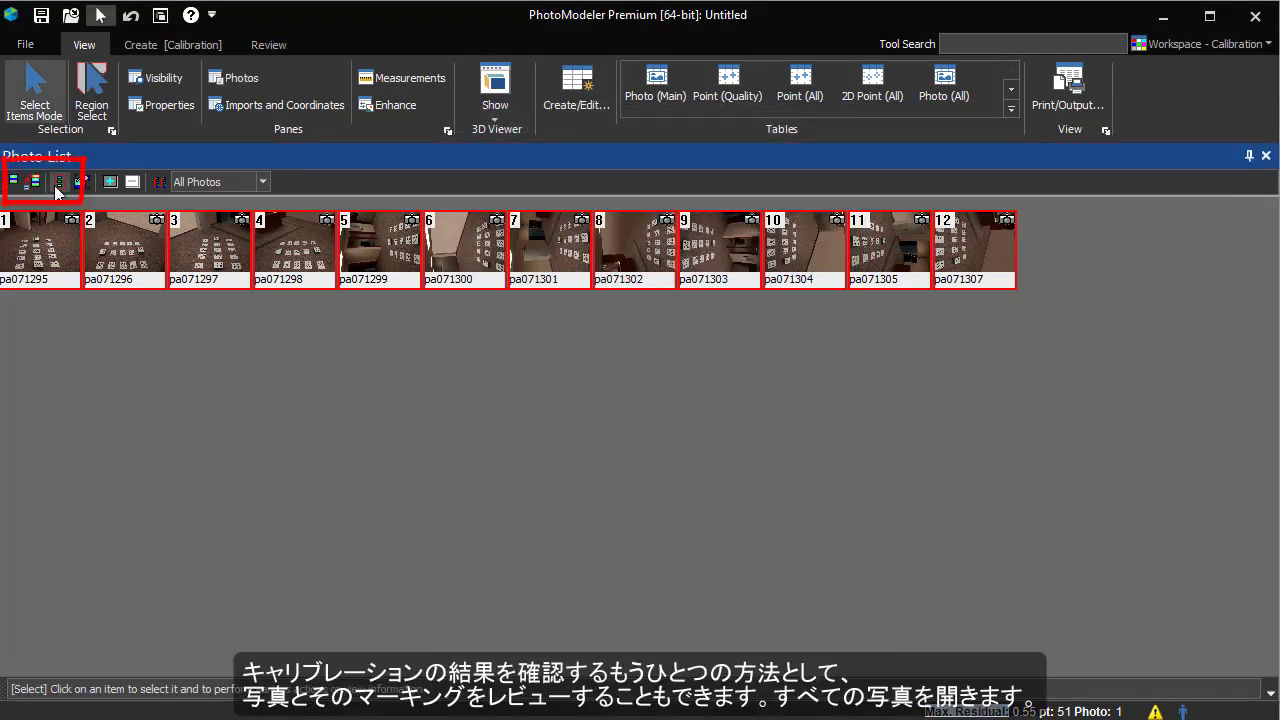
left_click(13, 182)
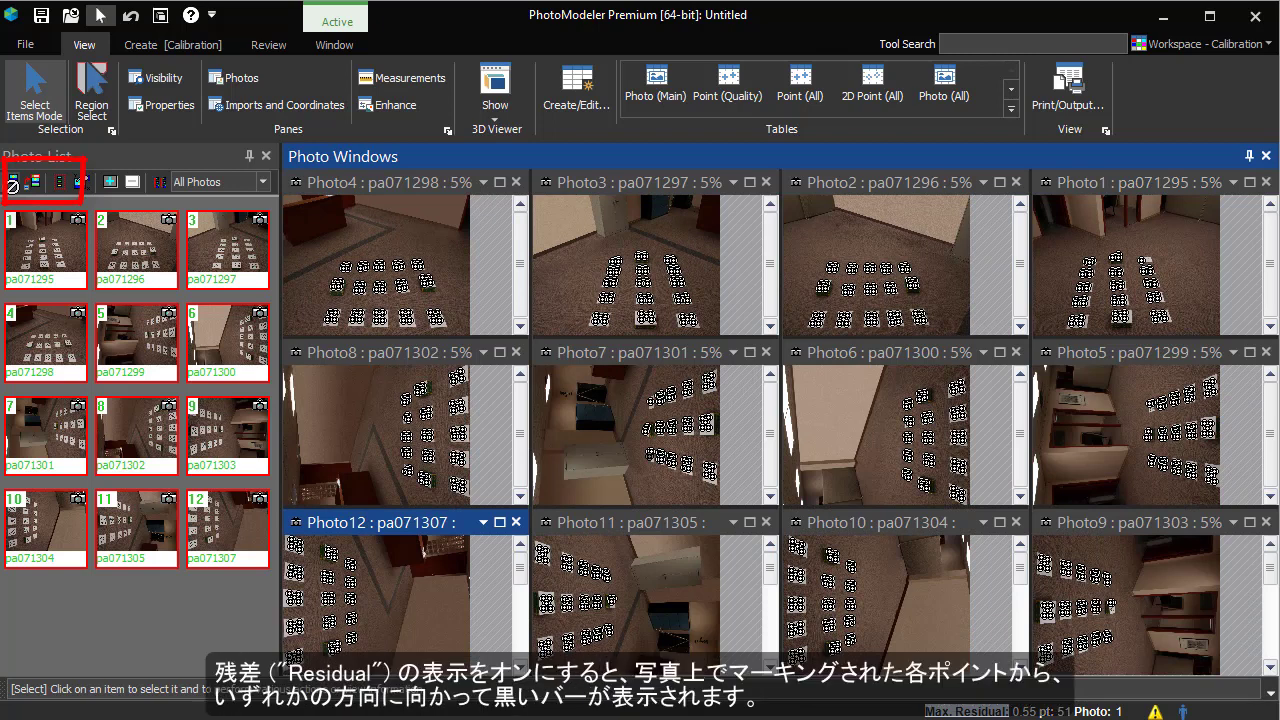
left_click(148, 81)
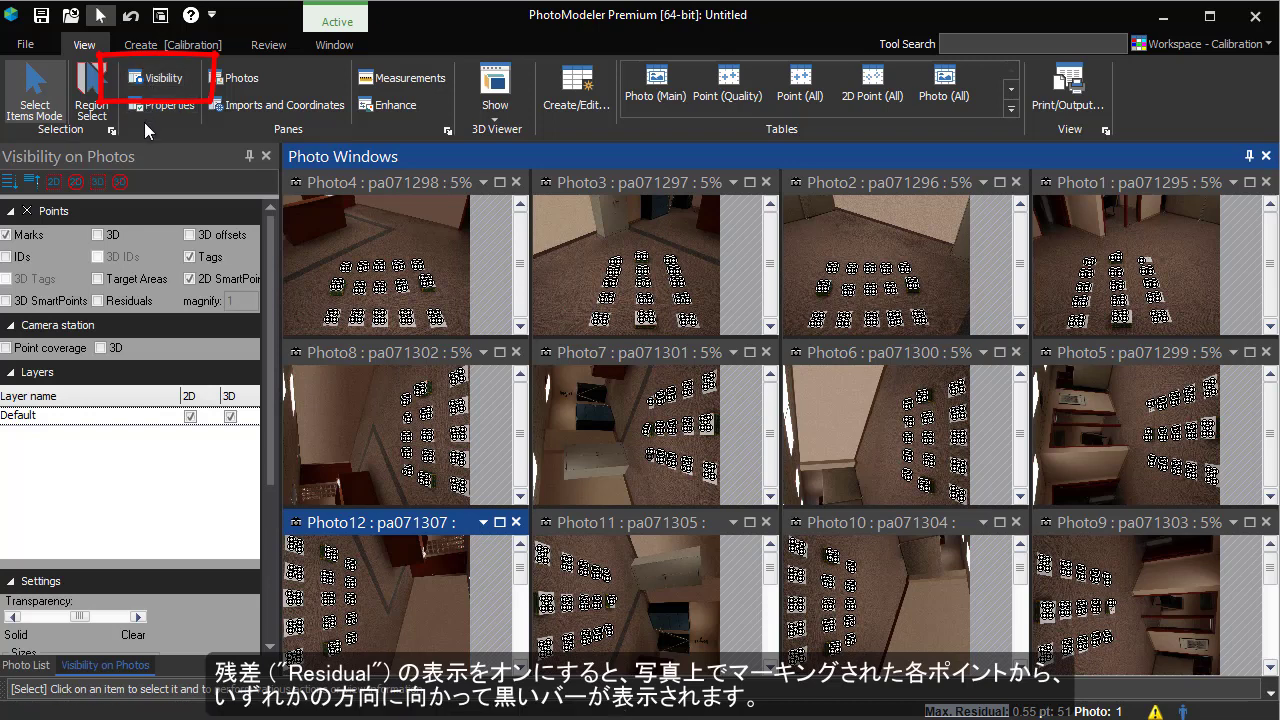
left_click(97, 301)
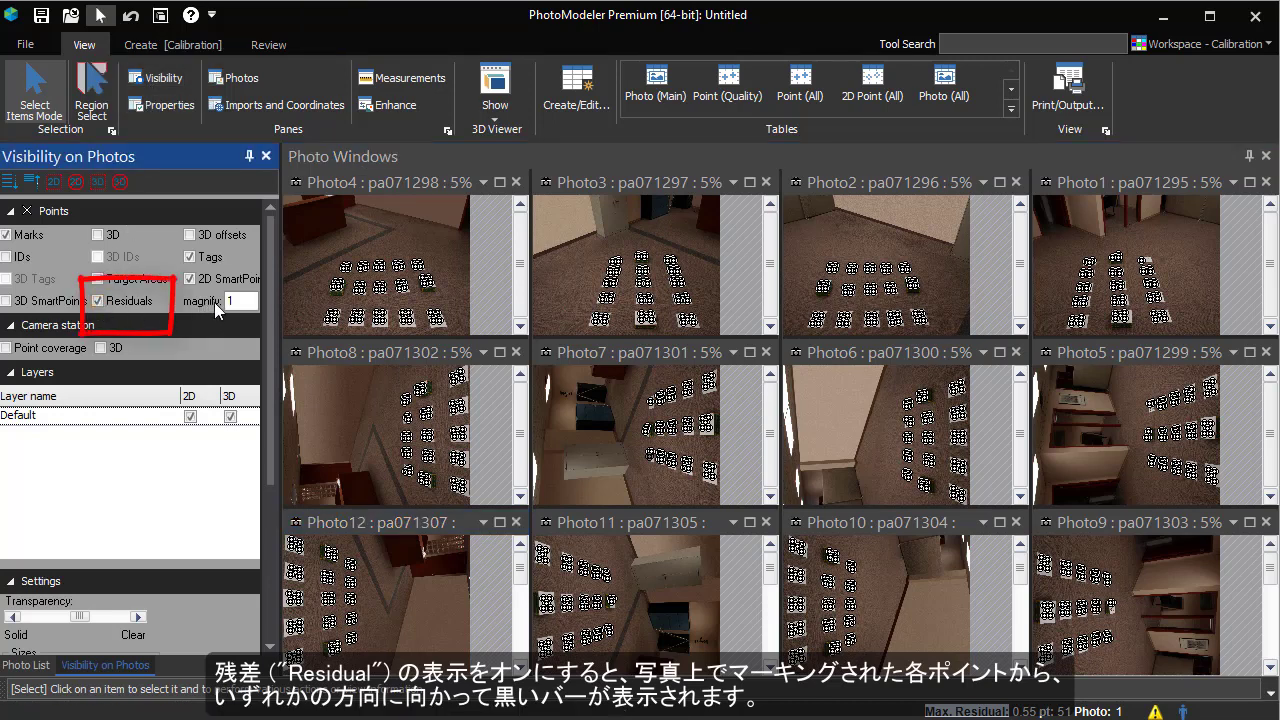
double_click(236, 301)
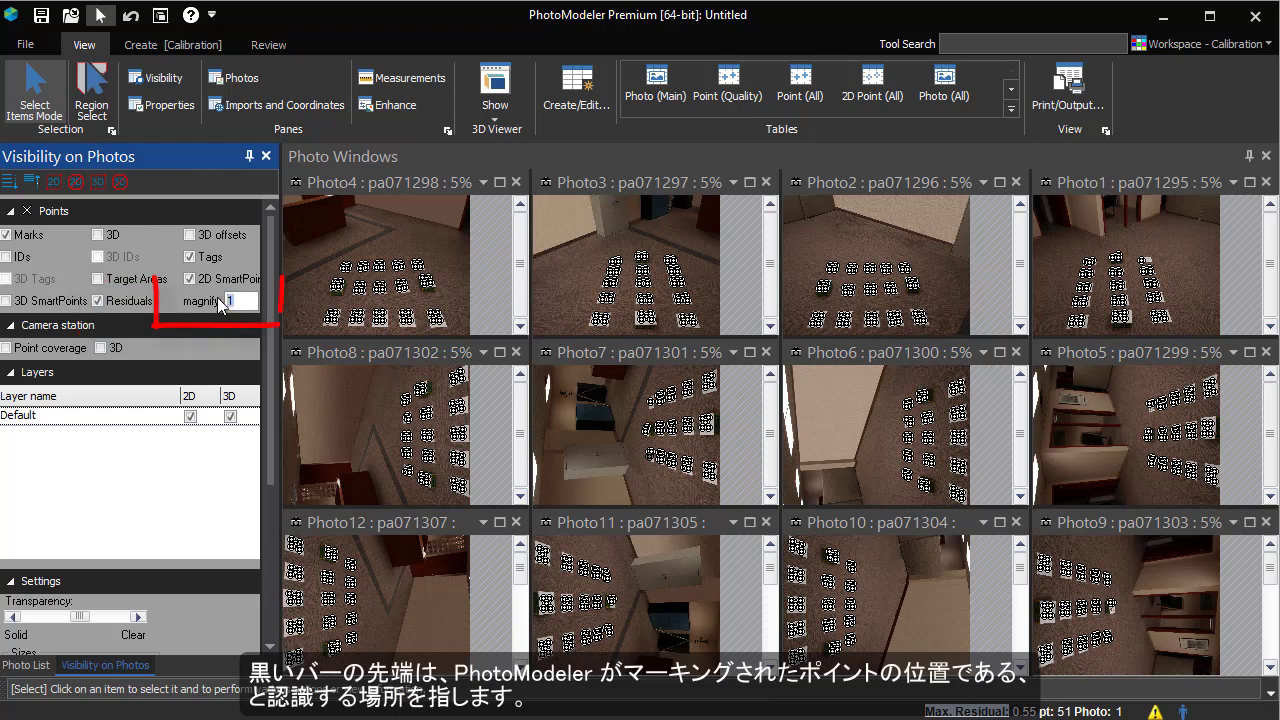
type("2000")
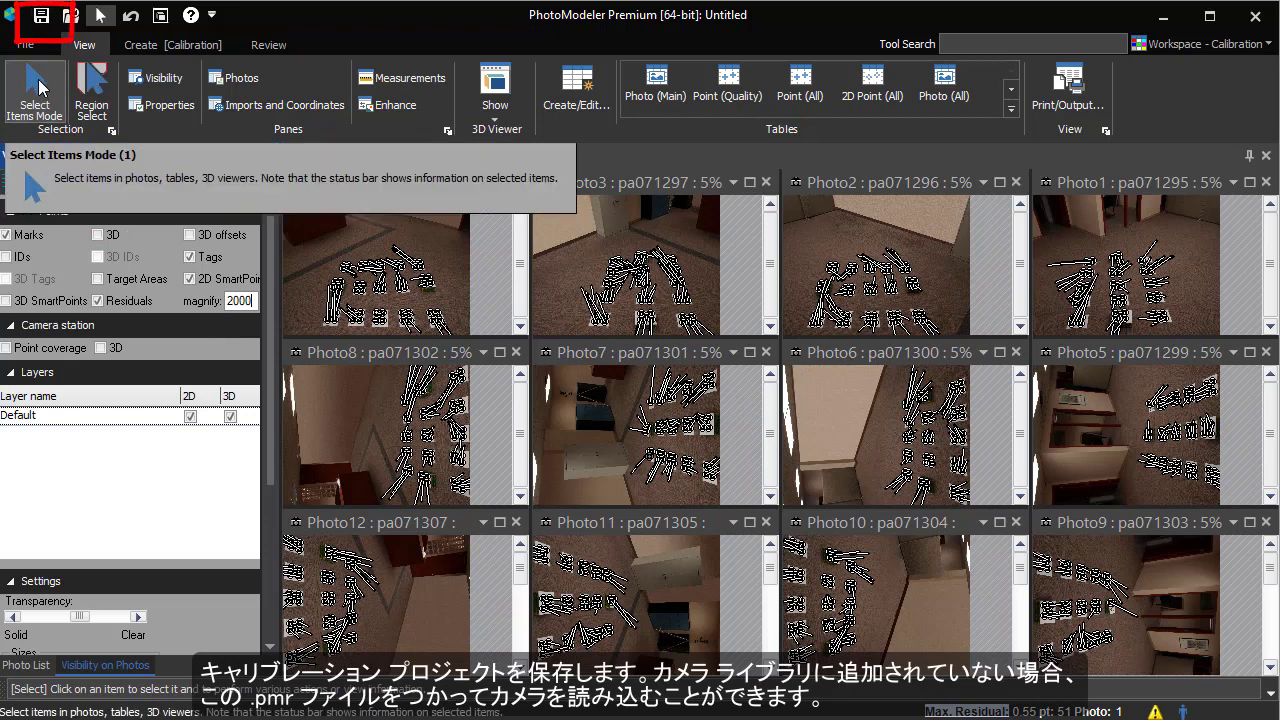
- Save the calibration project as Calibration.pmr in the Multi-sheet Calibration folder
left_click(48, 18)
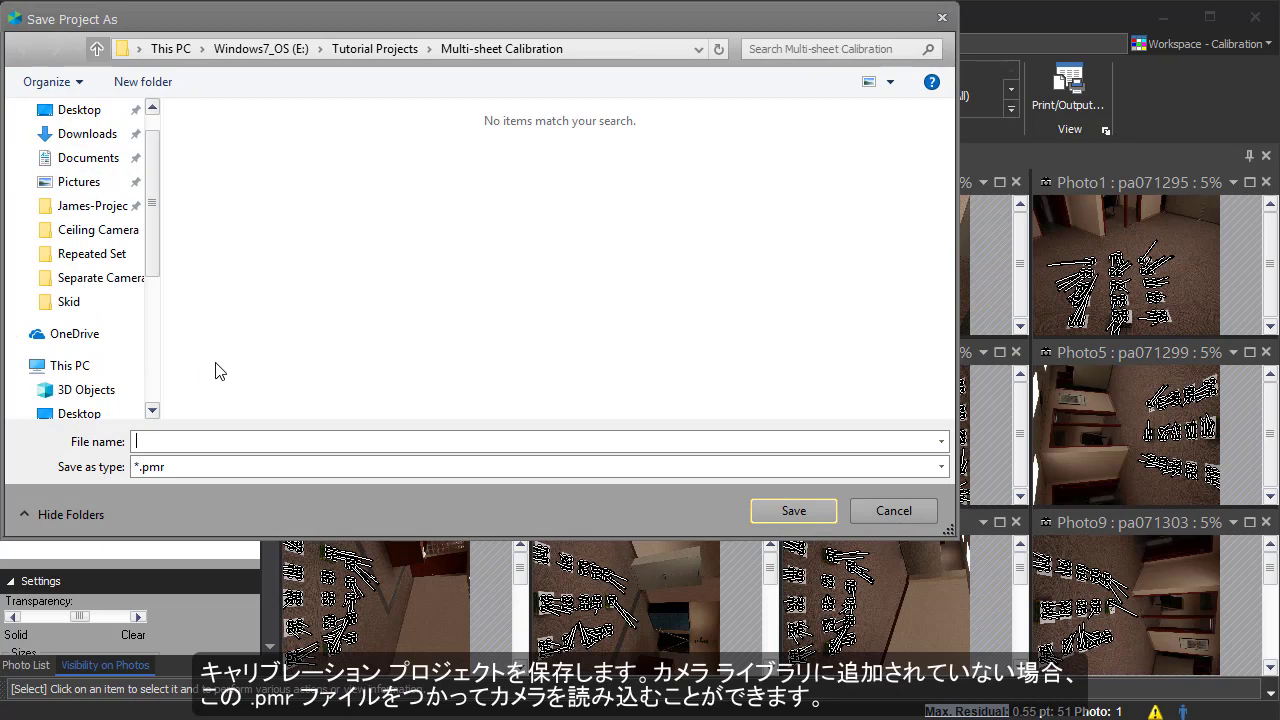
type("Calibration.pmr")
key("Return")
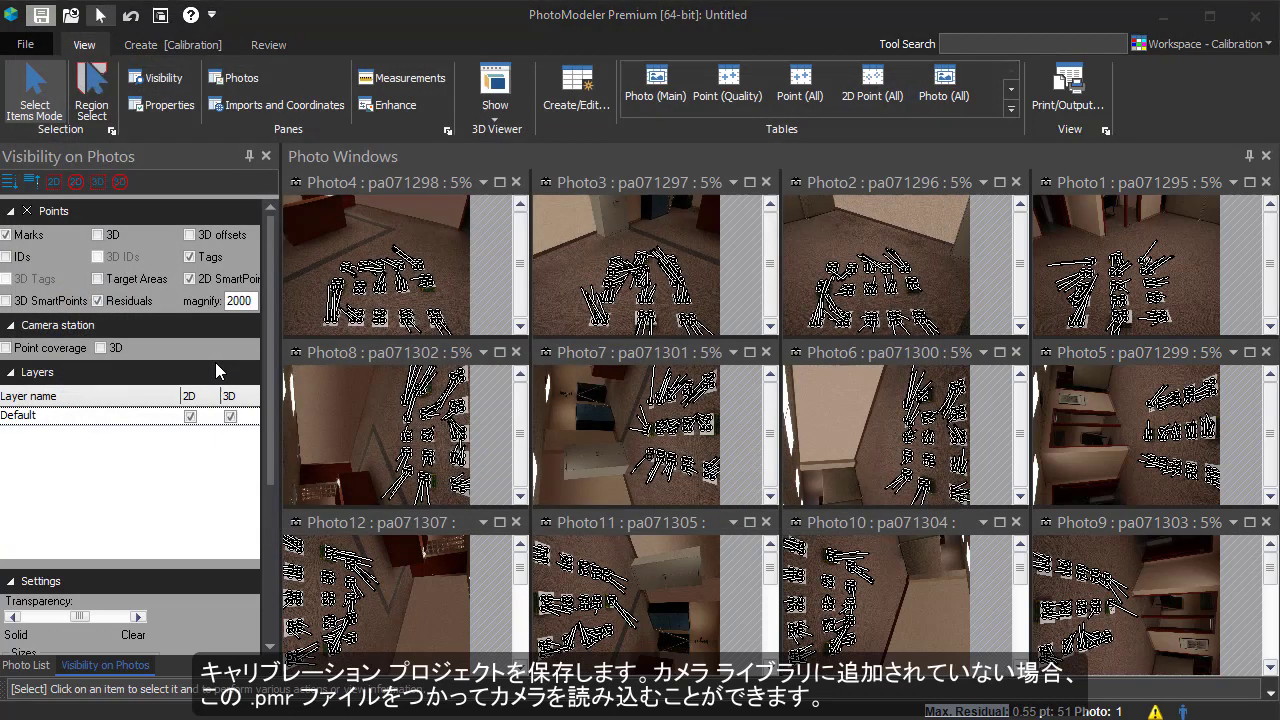